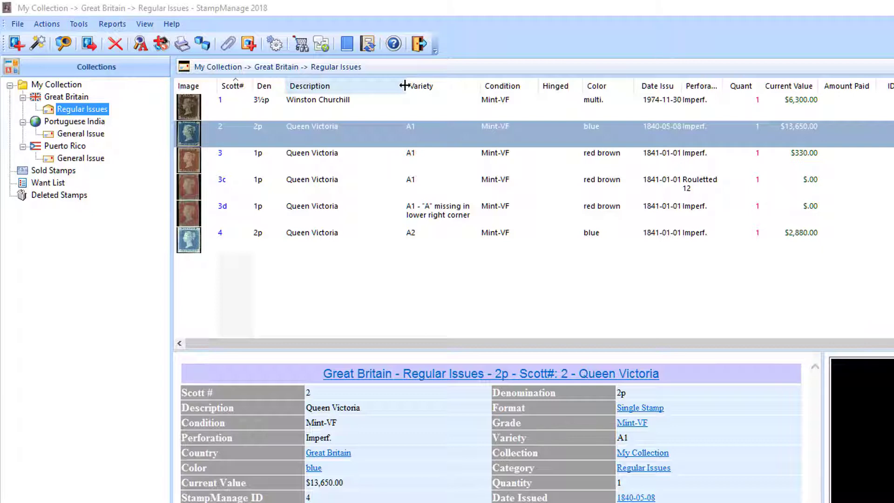
- Narrow the Description column and widen the Variety column in the Great Britain Regular Issues stamp list
left_click_drag(404, 85, 368, 90)
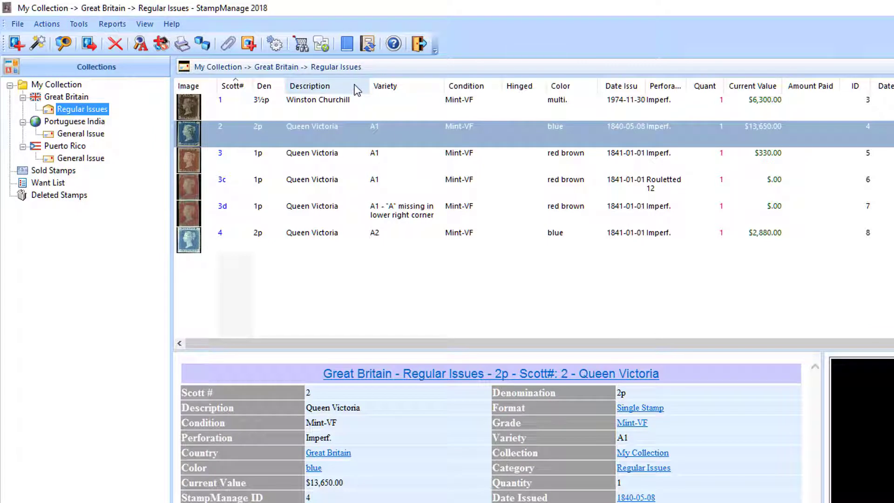
left_click_drag(444, 86, 492, 96)
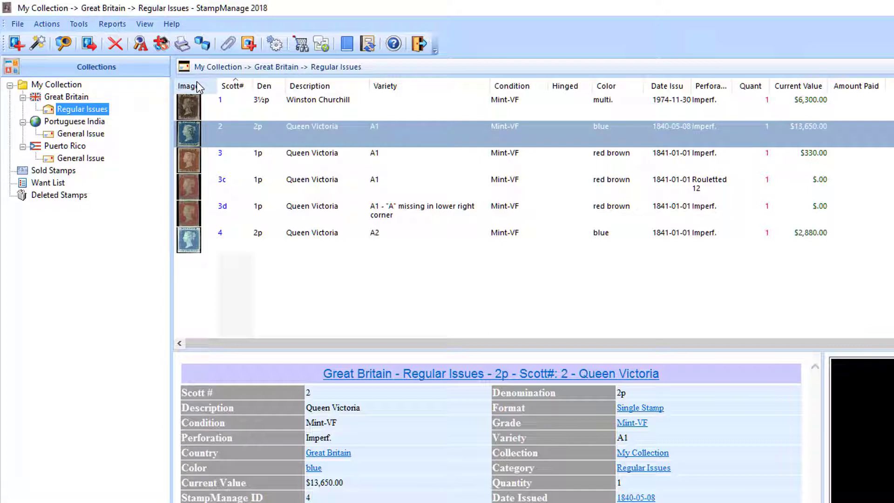
- Turn the stamp thumbnail images off and back on in the stamp list
left_click(144, 25)
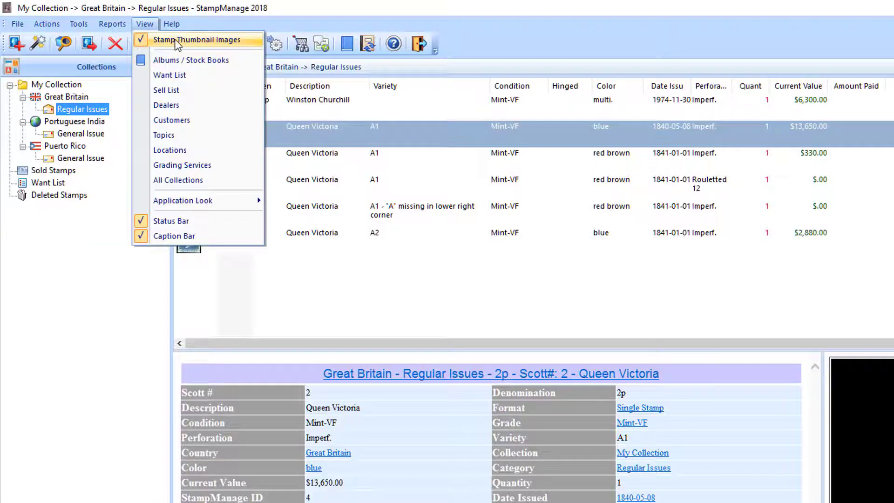
left_click(174, 40)
left_click(144, 23)
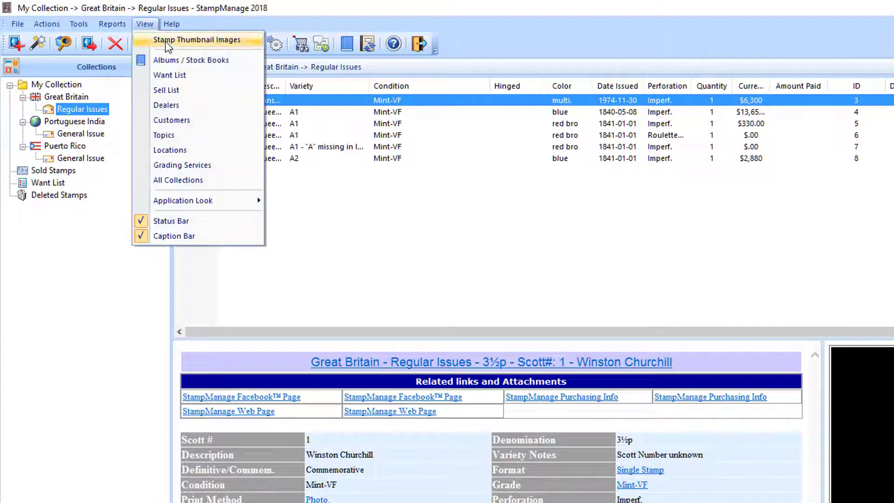
left_click(167, 35)
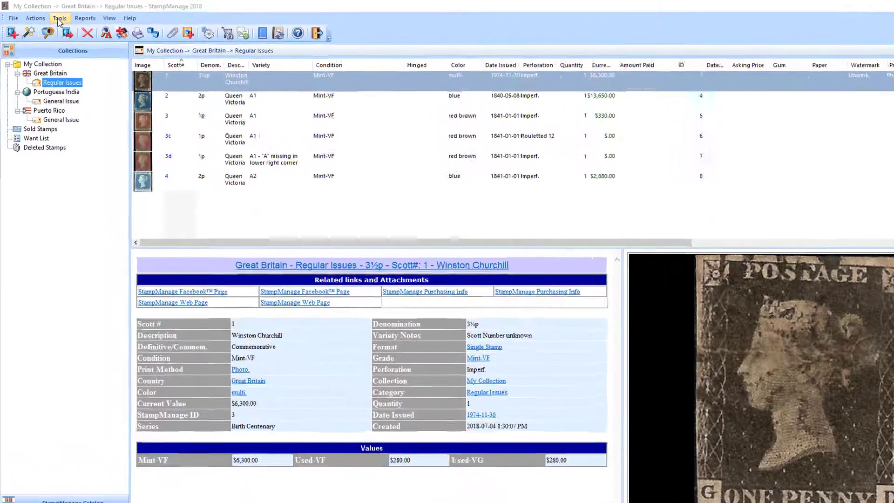
- Remove the Hinged column from the columns displayed for the Showing Category view in the program preferences
left_click(53, 17)
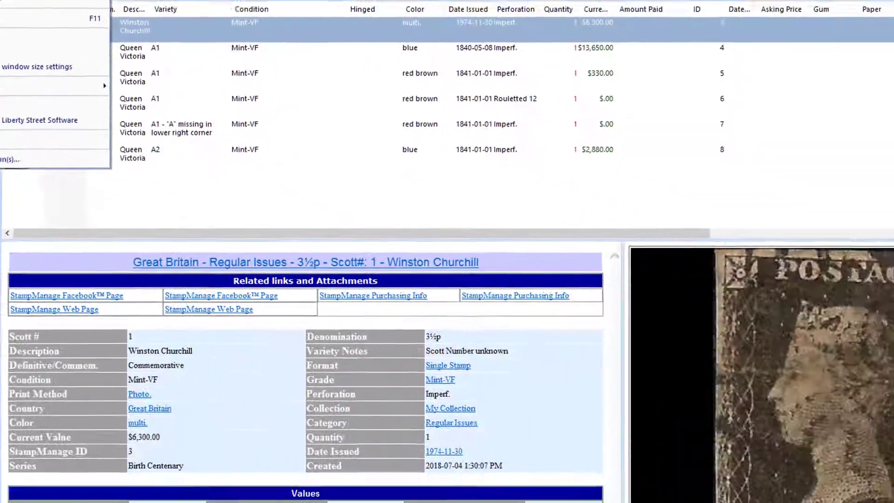
left_click(109, 39)
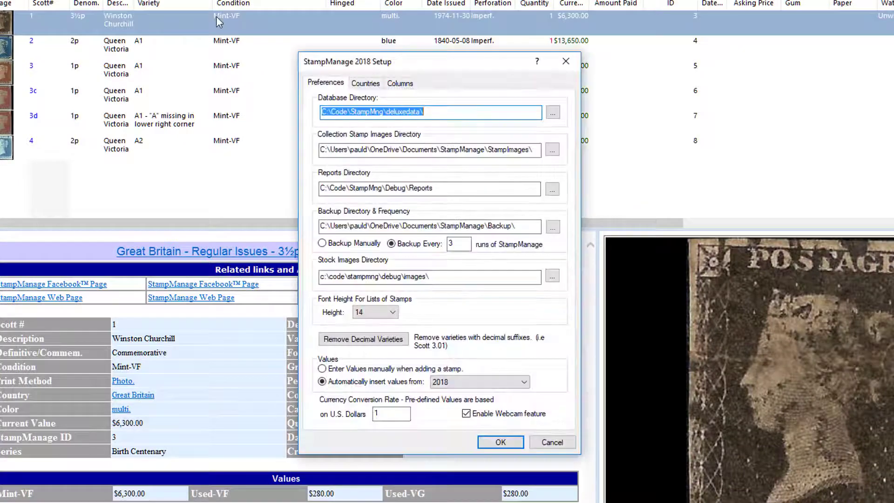
left_click(401, 85)
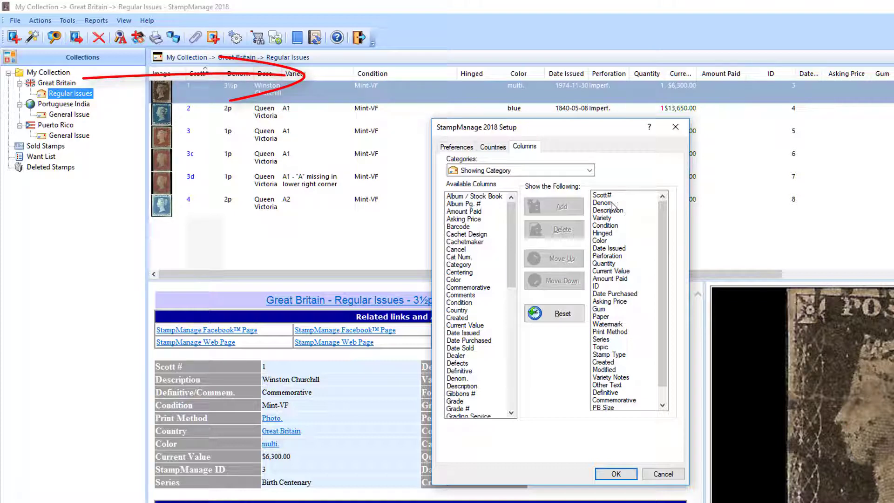
left_click(606, 233)
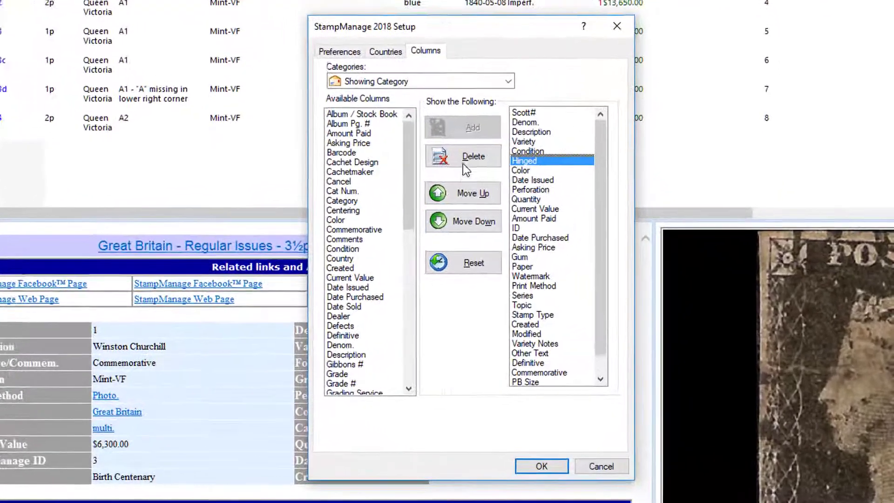
left_click(463, 162)
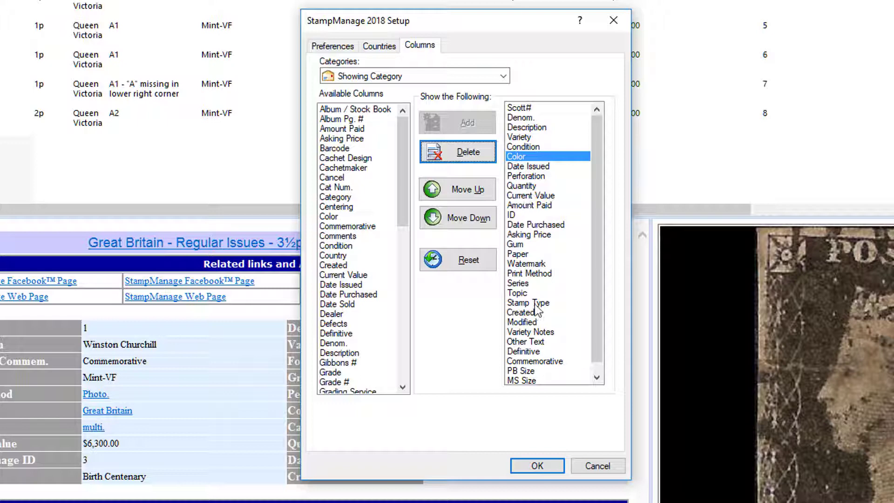
- Remove Variety Notes and every column listed after it from the Showing Category view
left_click(541, 332)
left_click(455, 159)
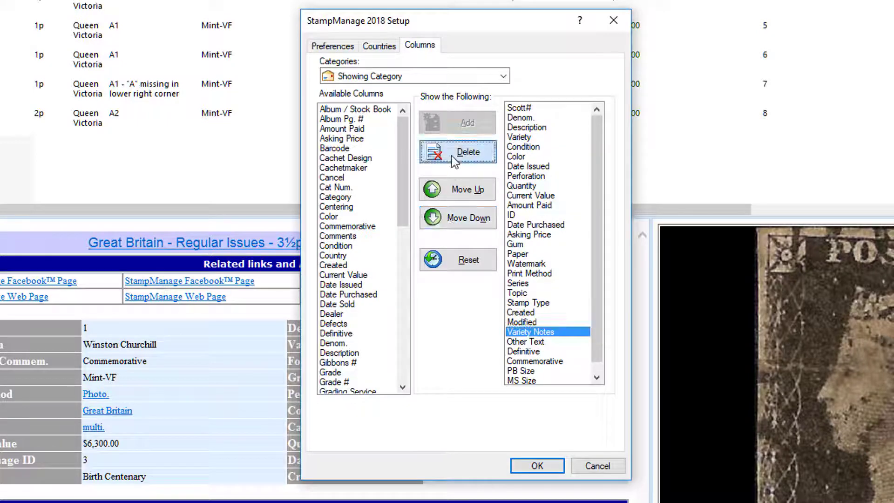
left_click(455, 160)
left_click(454, 161)
left_click(454, 161)
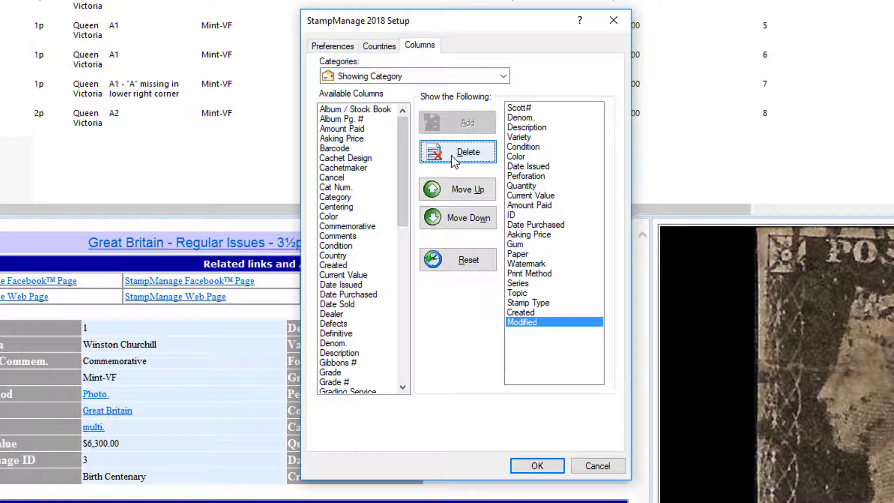
- Move the Modified column up to directly before Watermark in the category view and save the column setup
left_click(450, 192)
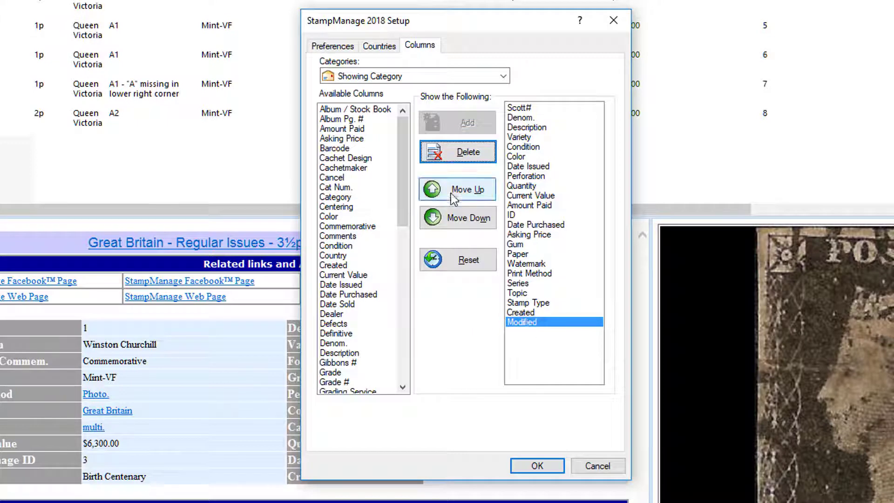
left_click(451, 192)
left_click(451, 191)
left_click(451, 191)
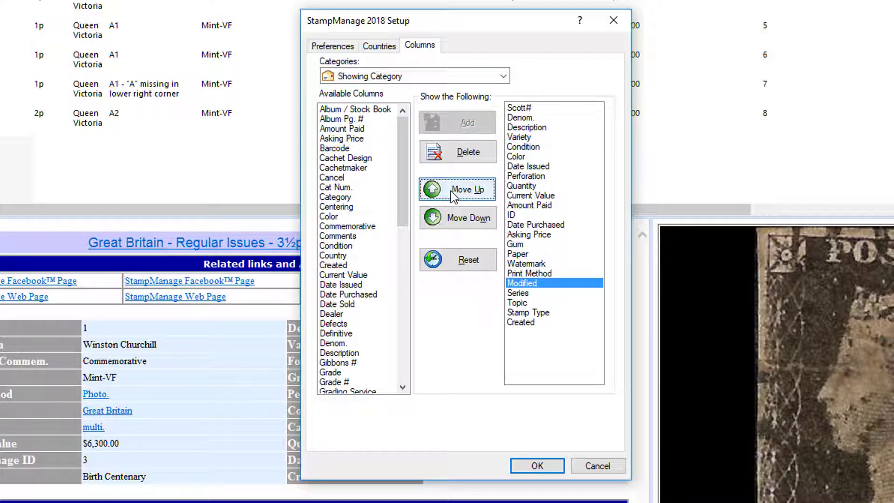
left_click(451, 191)
left_click(450, 192)
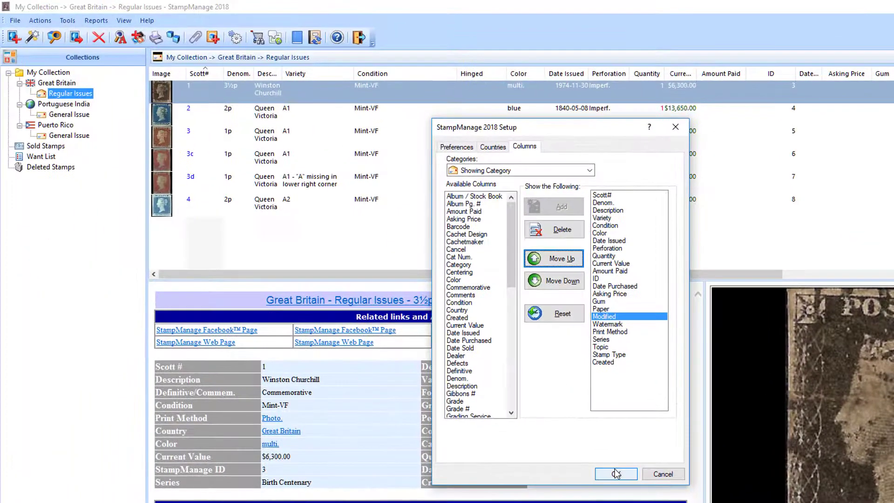
left_click(581, 471)
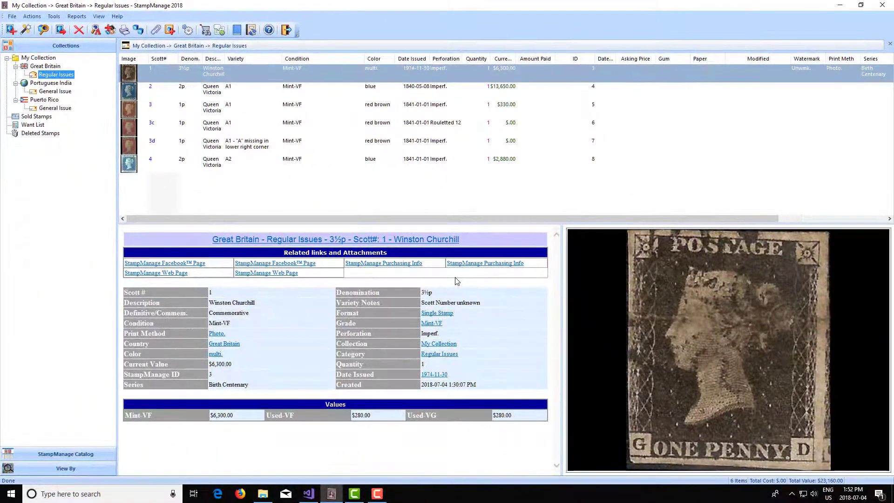
left_click_drag(385, 219, 337, 217)
- Bring up the column setup for the Showing Collection view in the preferences
left_click(51, 19)
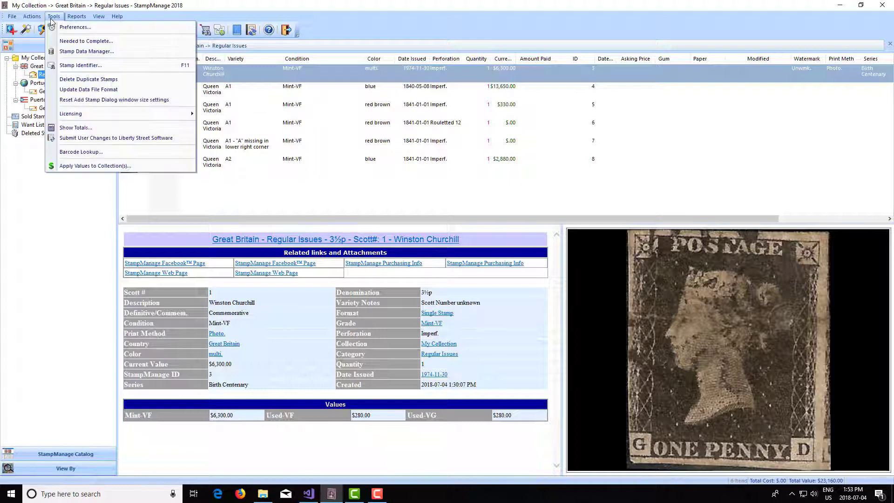
left_click(63, 28)
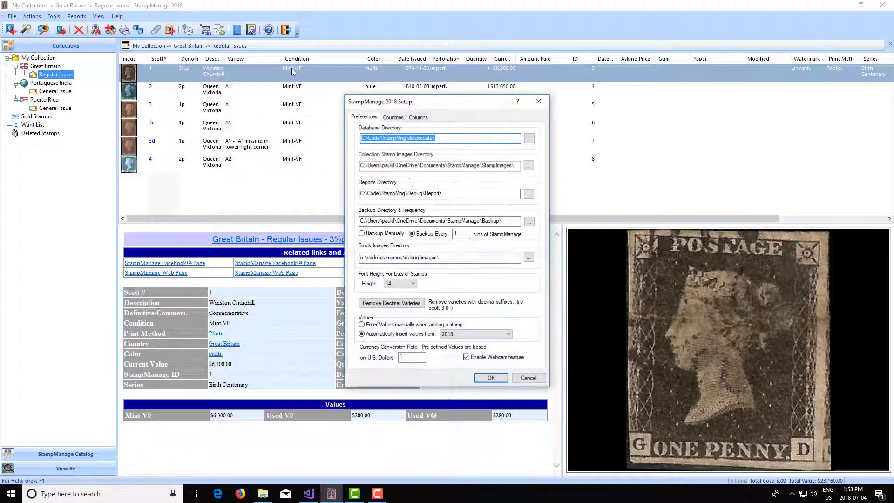
left_click(418, 117)
left_click(470, 135)
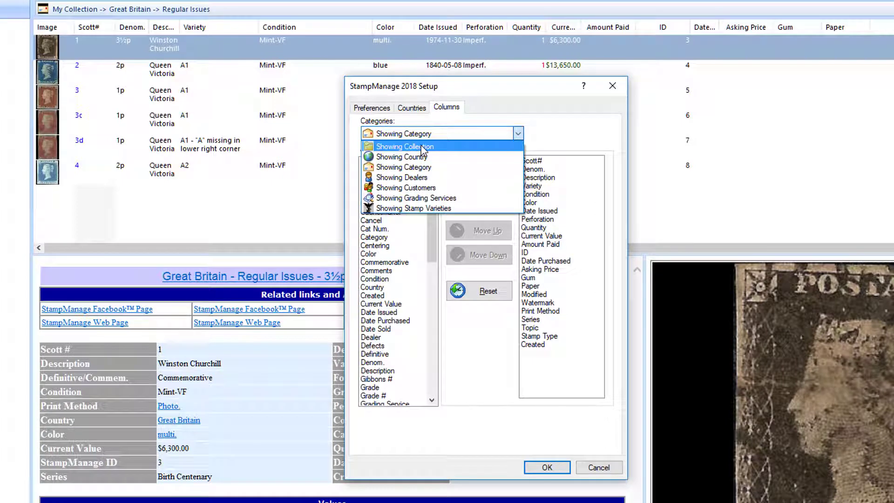
left_click(421, 146)
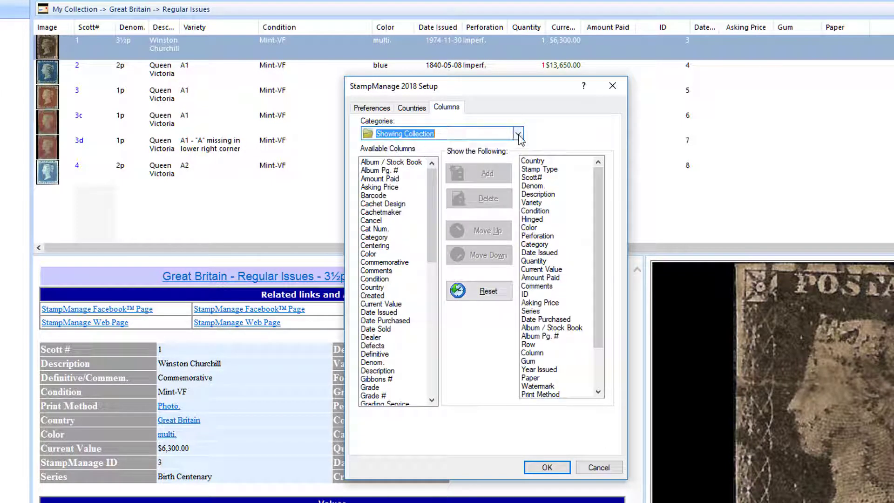
left_click_drag(598, 192, 614, 213)
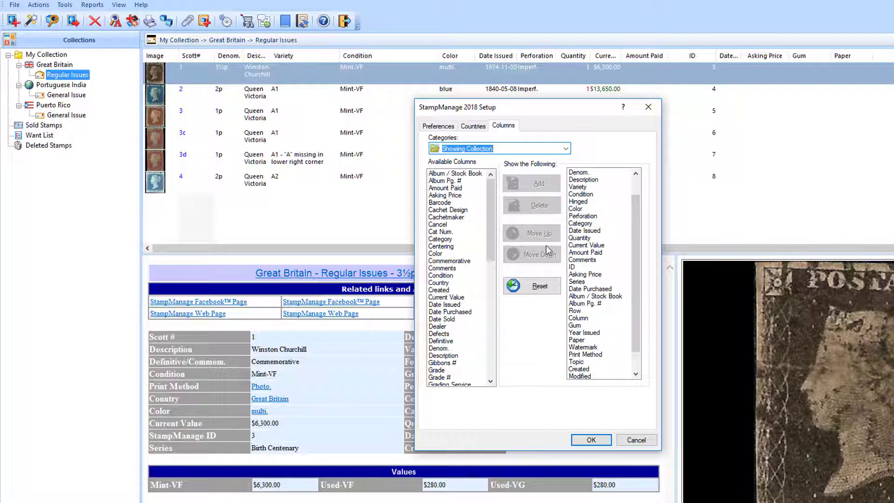
- Move the Quantity column up to directly after Denom. in the Showing Collection view and save the setup
left_click(579, 238)
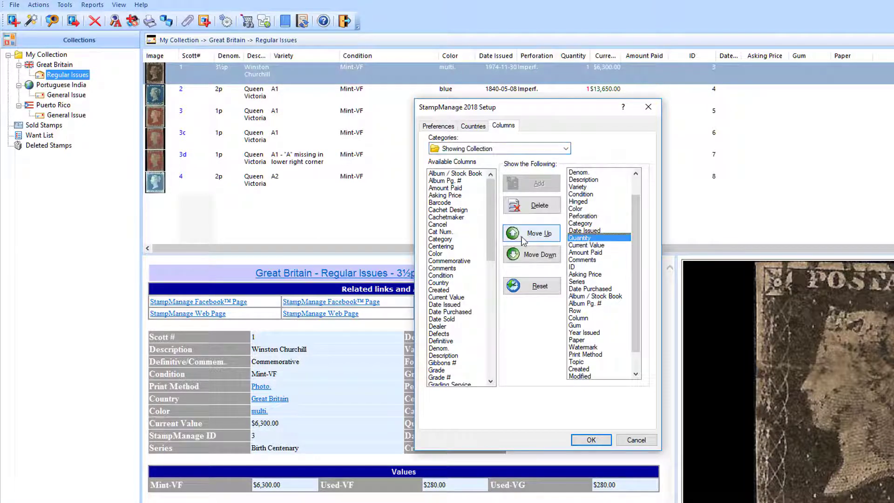
left_click(525, 235)
left_click(525, 235)
left_click(524, 235)
left_click(525, 235)
left_click(525, 235)
left_click(524, 235)
left_click(524, 235)
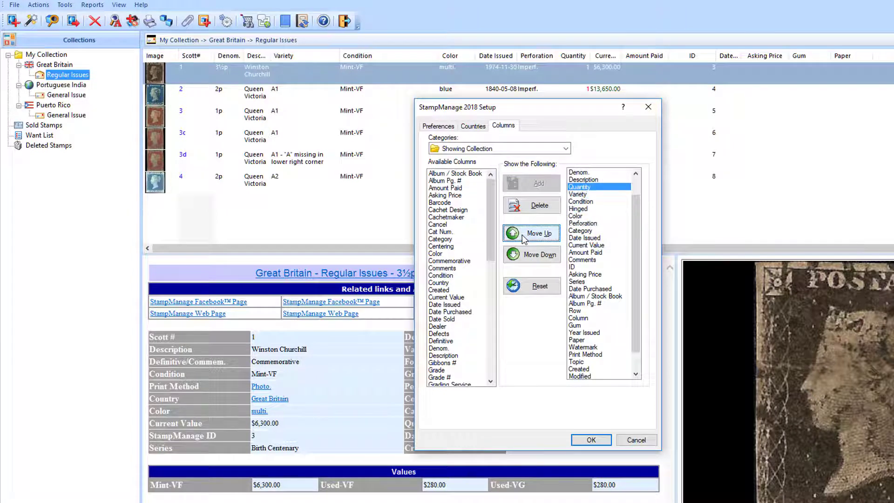
left_click(525, 235)
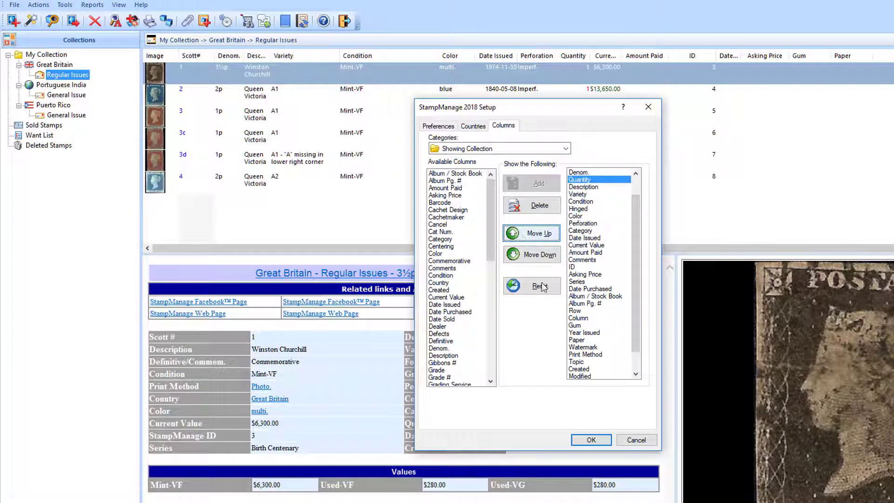
left_click(591, 440)
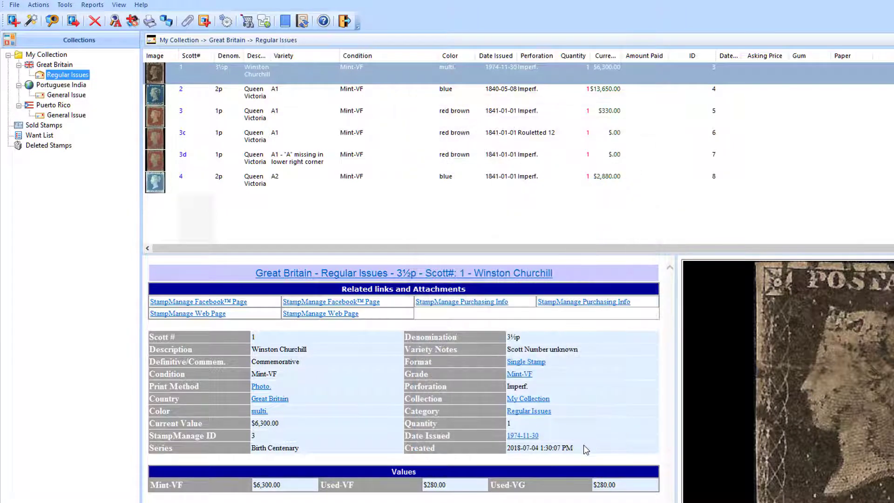
- Display the stamps of the whole My Collection and widen the quantity column to fit its full heading
left_click(48, 56)
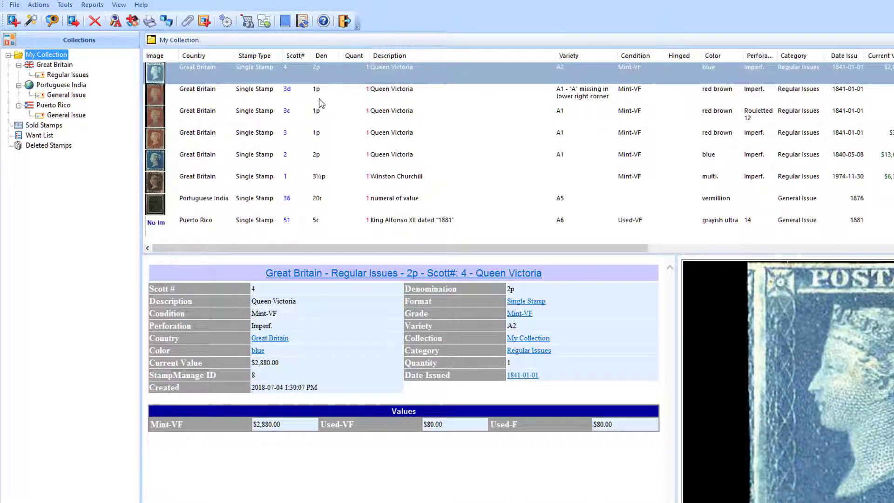
left_click_drag(369, 59, 391, 59)
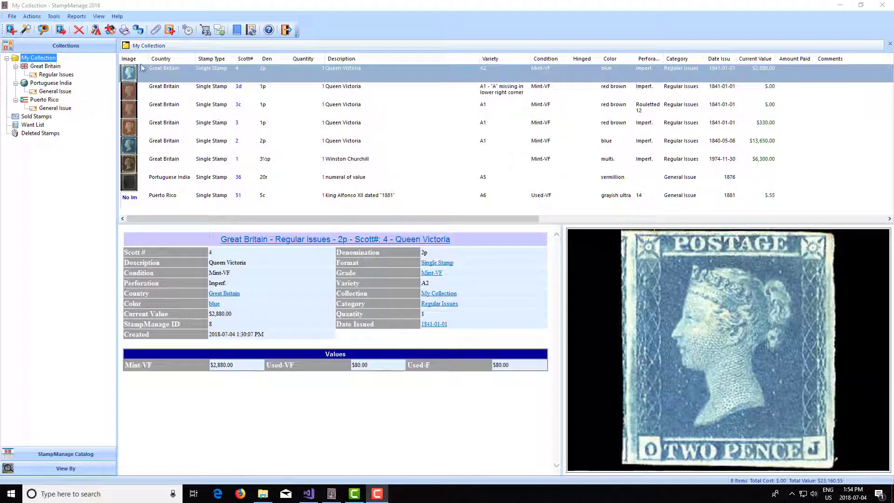
- Remove PB Size, MS Size and User Photo from the columns of the Showing Stamp Varieties view in the preferences
left_click(54, 18)
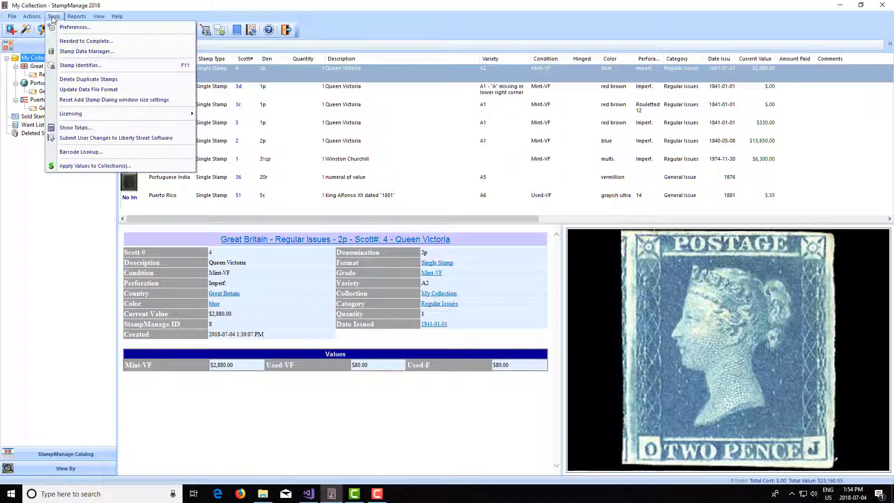
left_click(75, 27)
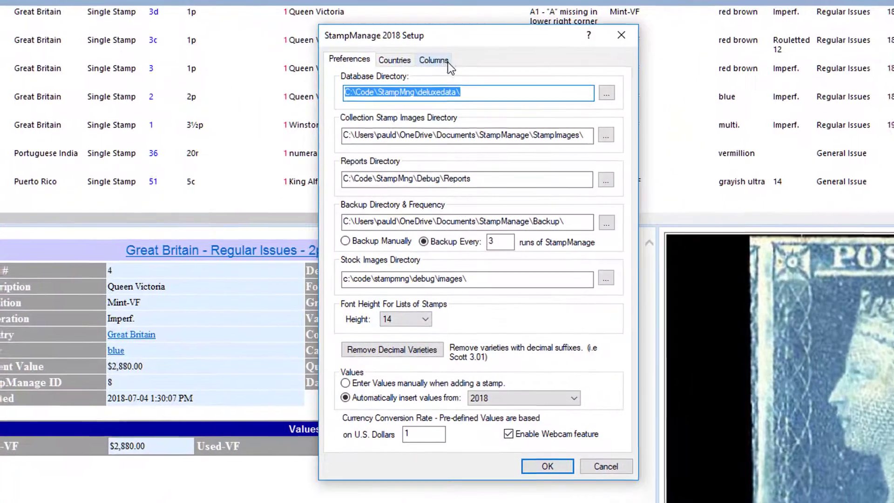
left_click(431, 98)
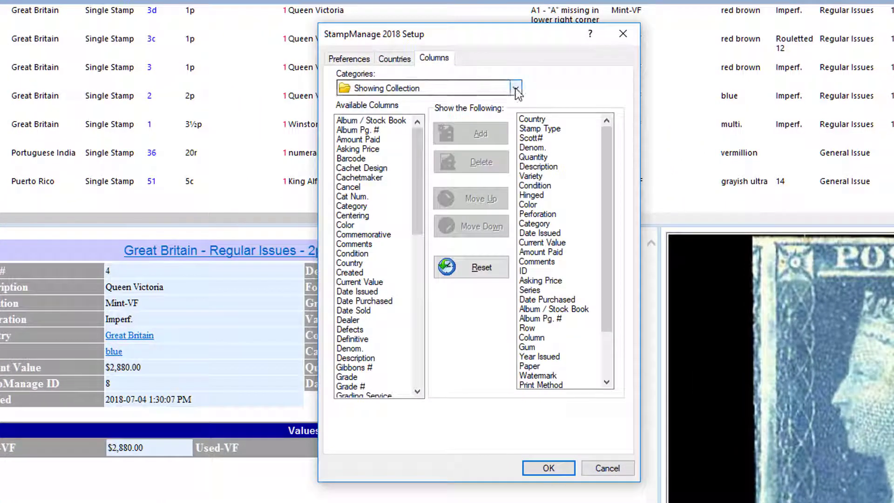
left_click(470, 88)
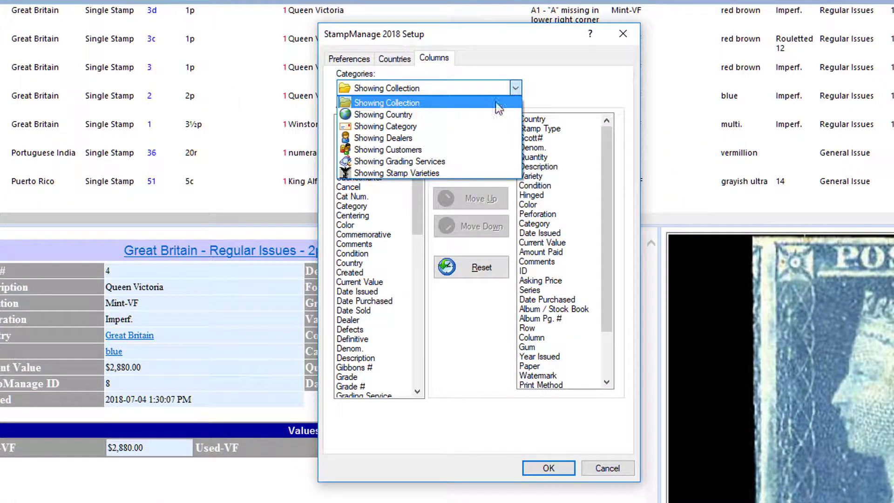
left_click(400, 173)
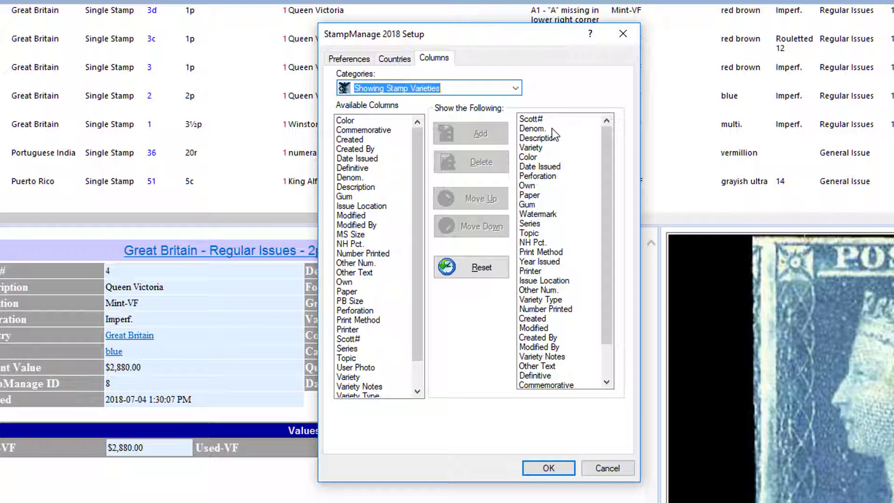
left_click_drag(604, 198, 605, 234)
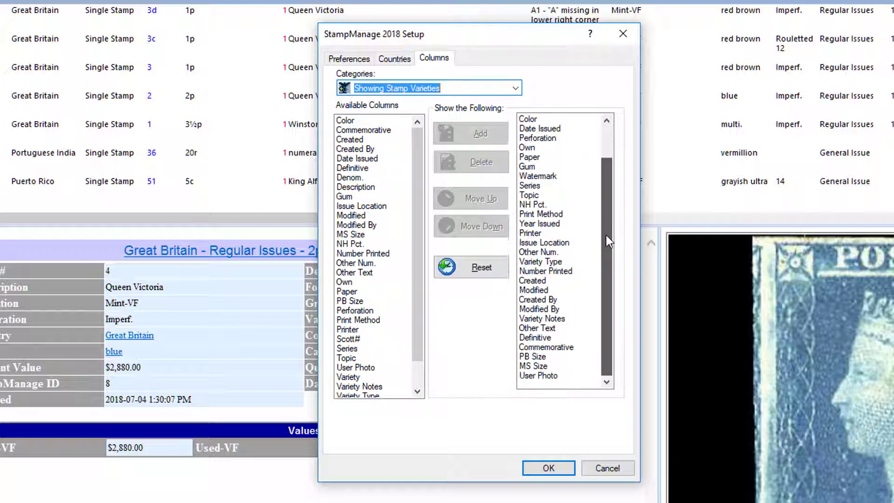
left_click(533, 357)
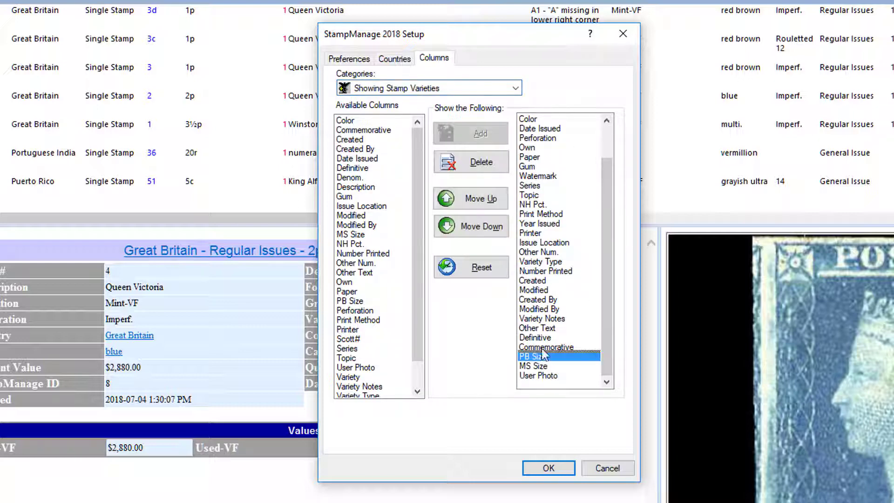
left_click(468, 168)
left_click(468, 168)
left_click(469, 168)
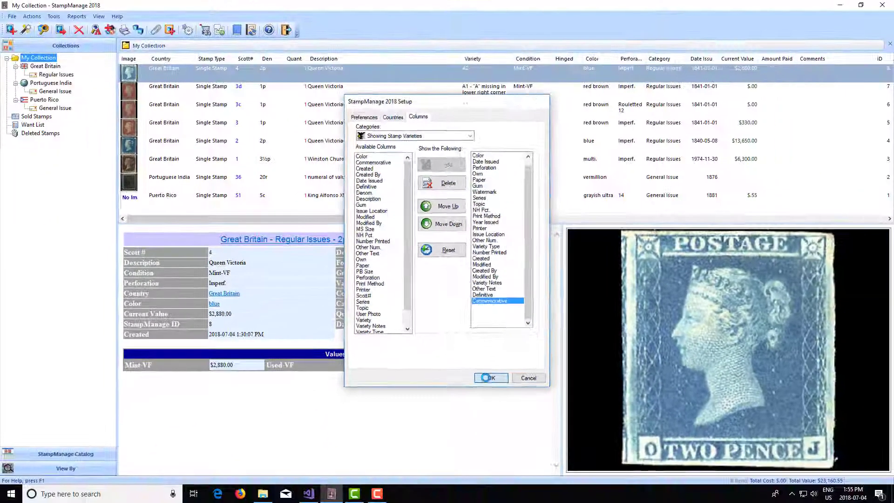
- Save the column setup and check the stamp varieties list's columns in the Add Stamp(s) window, leaving it without adding a stamp
left_click(510, 412)
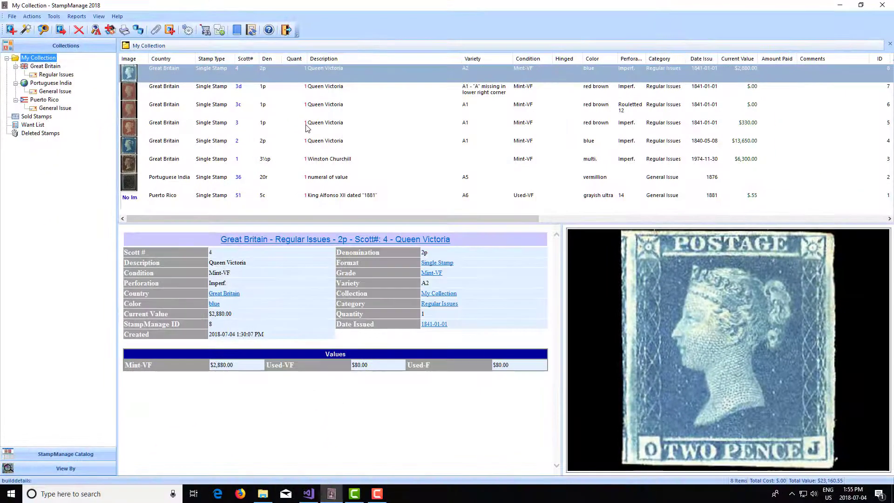
left_click(14, 35)
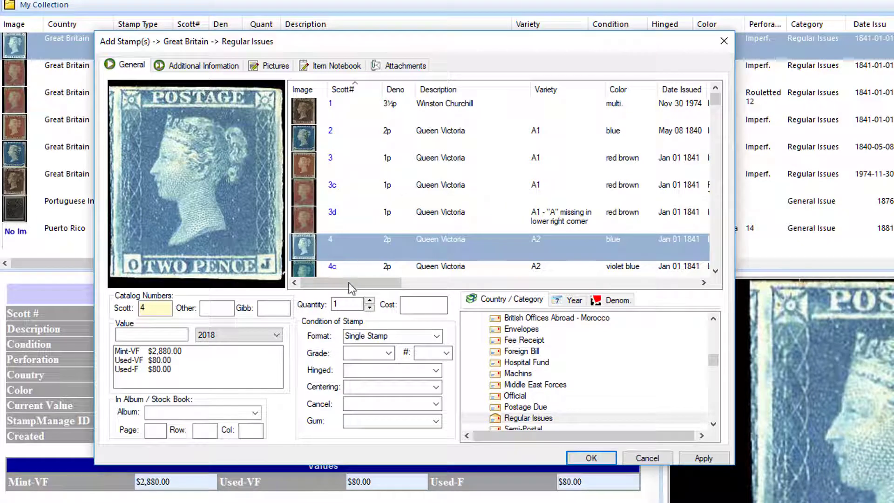
left_click_drag(352, 282, 324, 280)
left_click(642, 461)
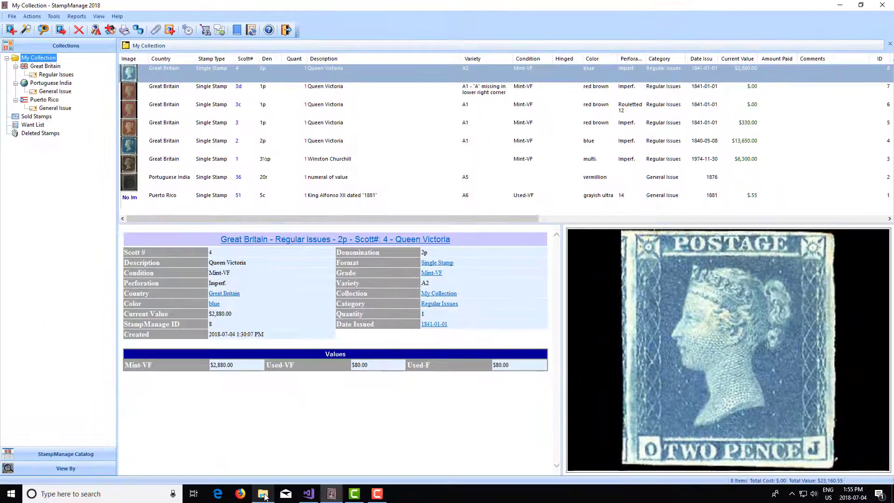
- Switch to File Explorer and locate the Headers.WCD file in the StampManage folder under Documents
left_click(264, 496)
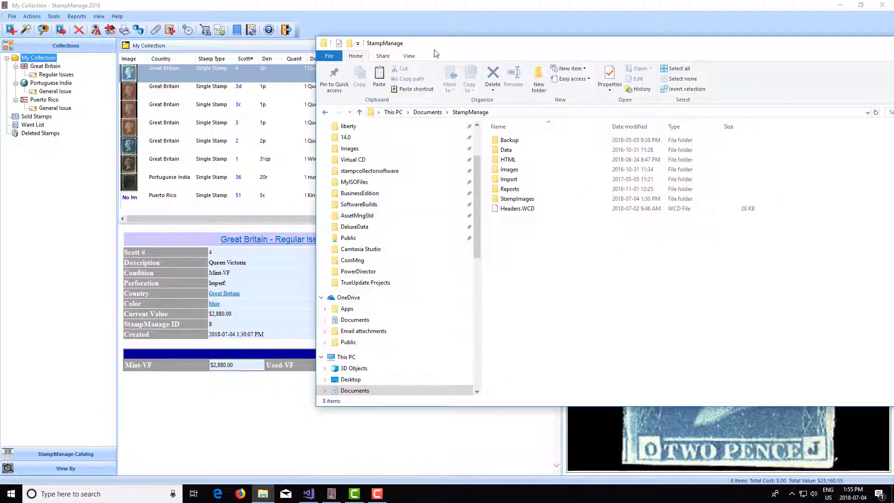
left_click_drag(435, 53, 245, 54)
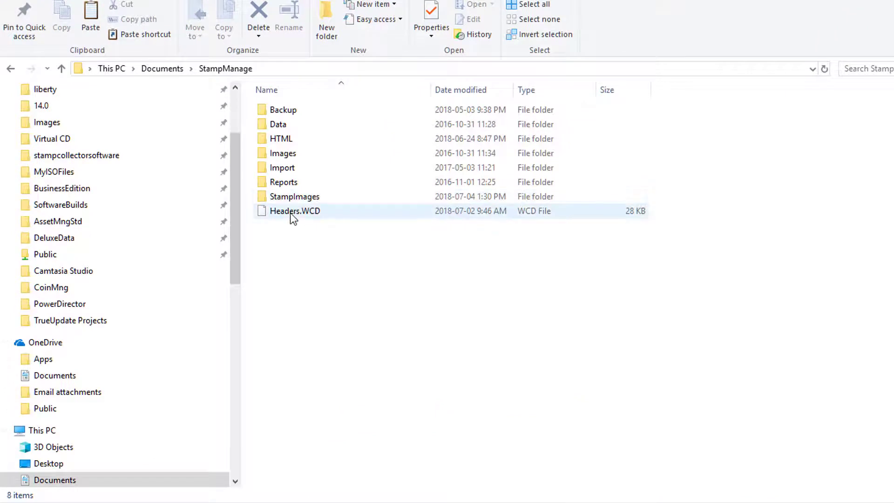
mouse_move(290, 214)
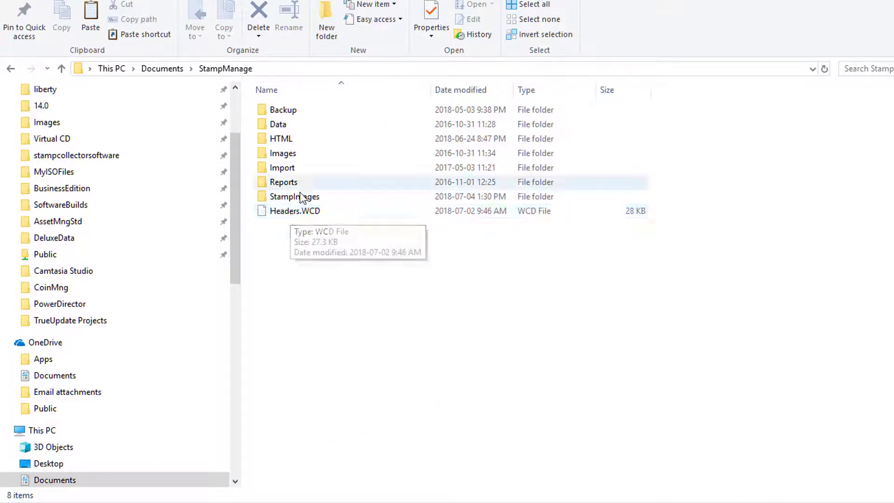